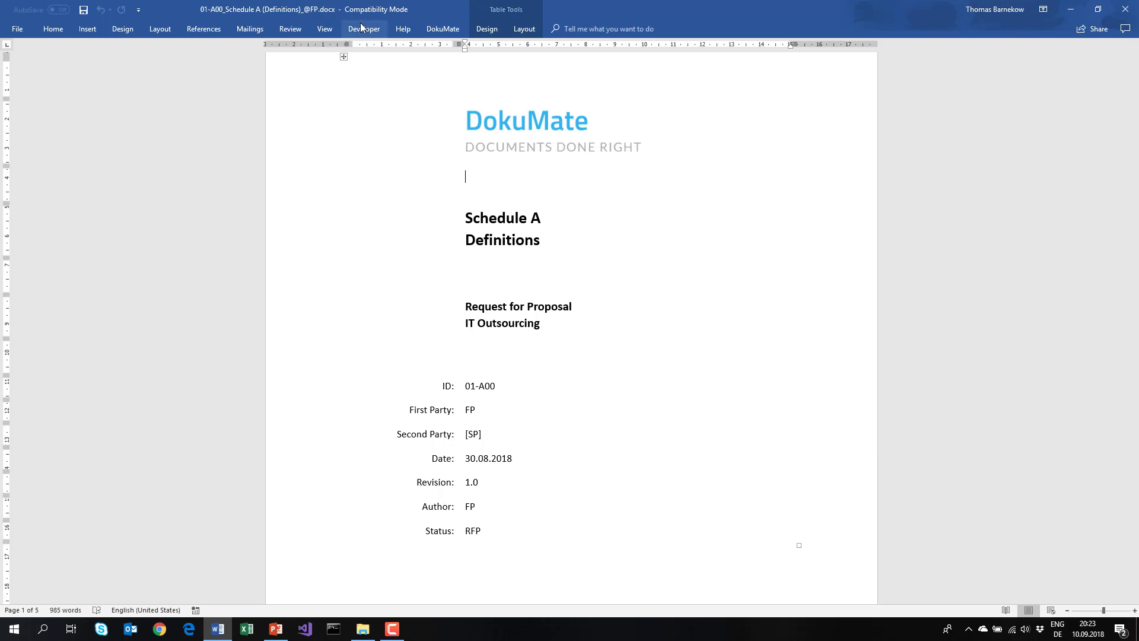
Step: Turn on Design Mode to show the content control tags, look over the title page and collapse the ribbon
left_click(363, 29)
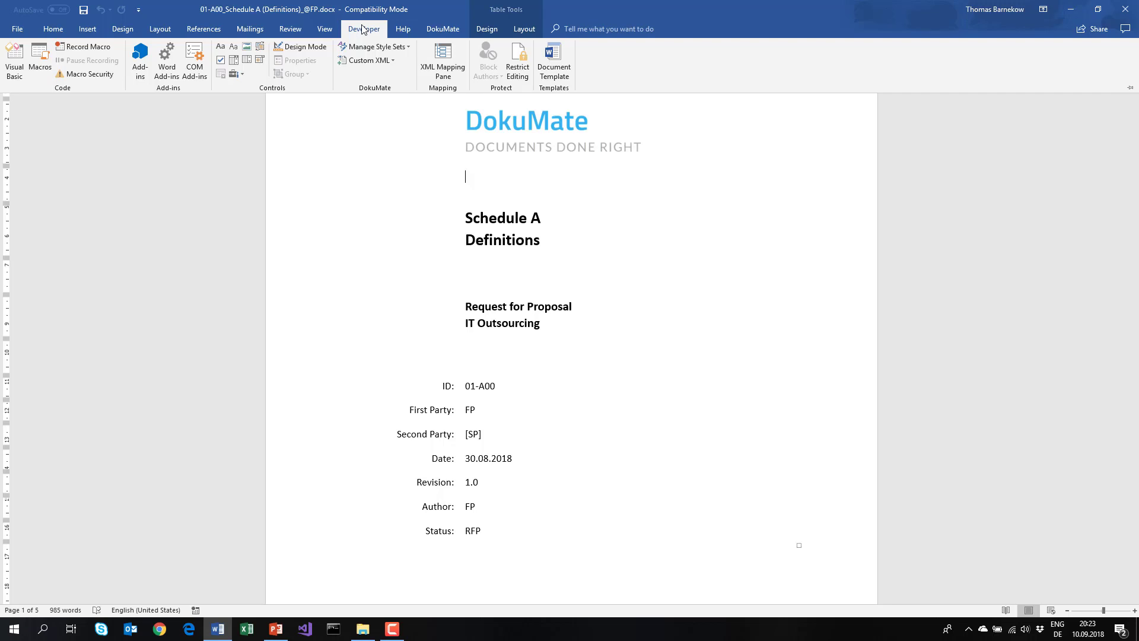
left_click(304, 47)
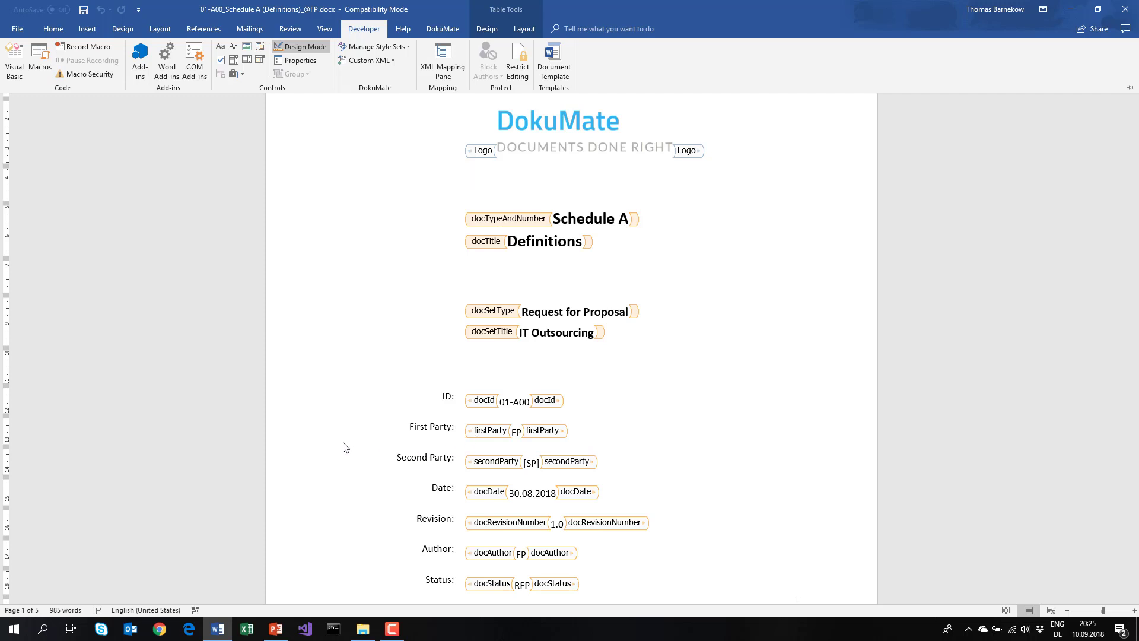
scroll(343, 447, "down", 5)
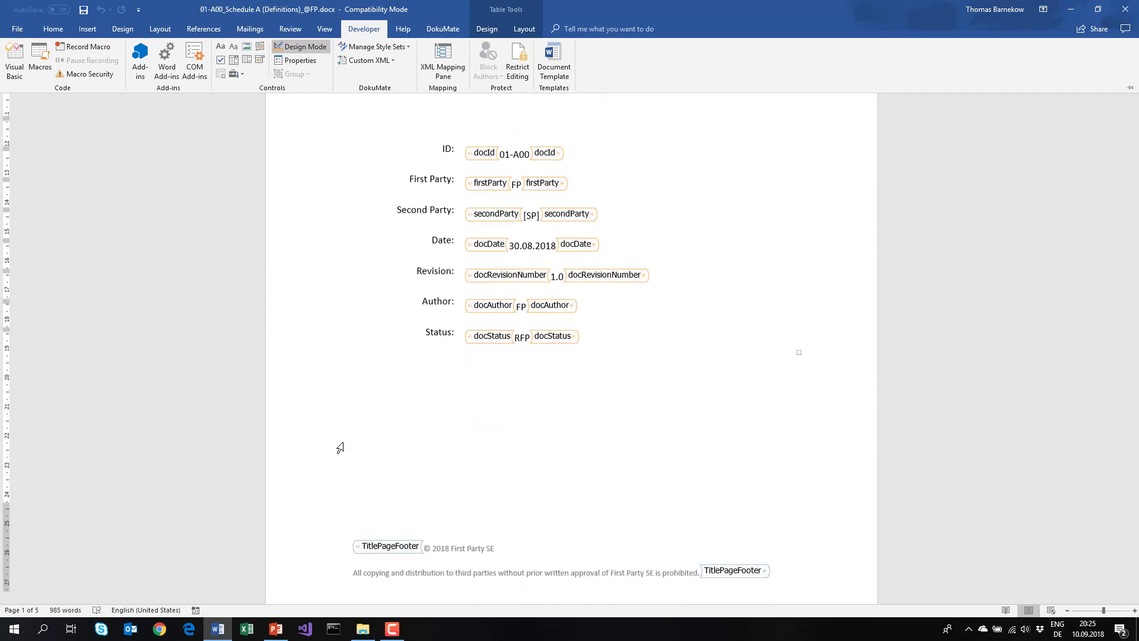
scroll(340, 447, "down", 3)
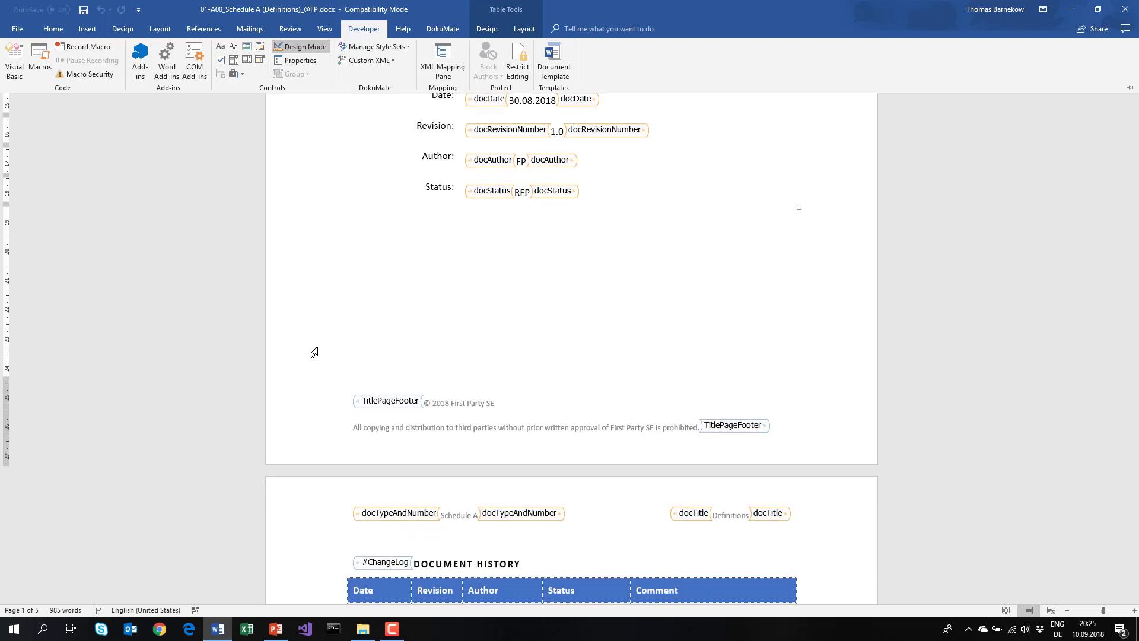
scroll(314, 352, "up", 3)
scroll(314, 353, "up", 3)
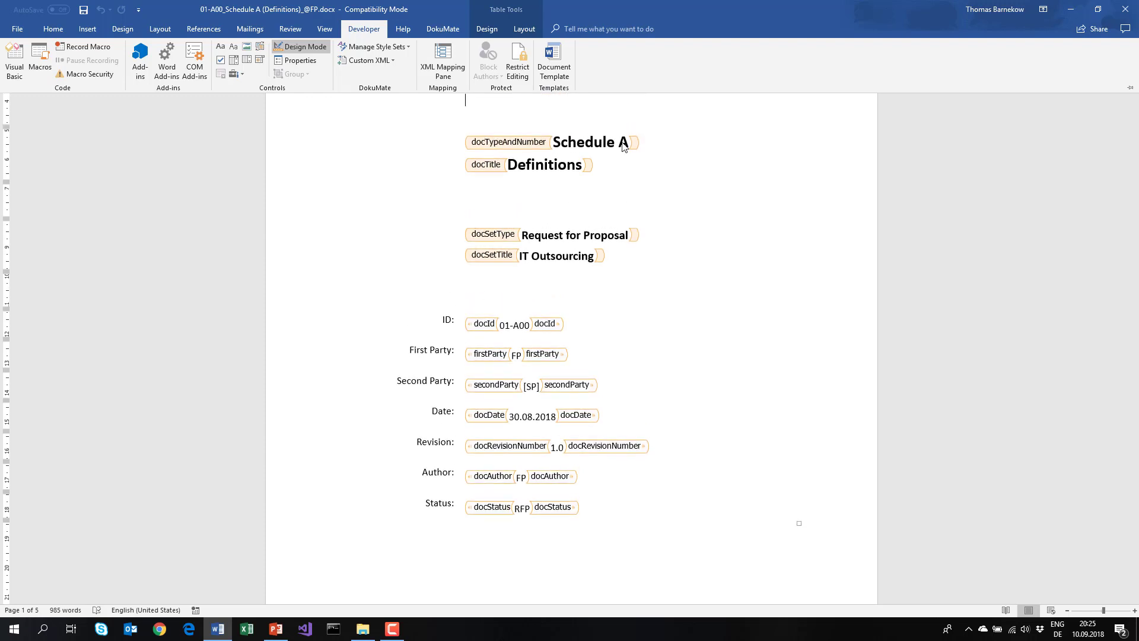
key("ctrl+F1")
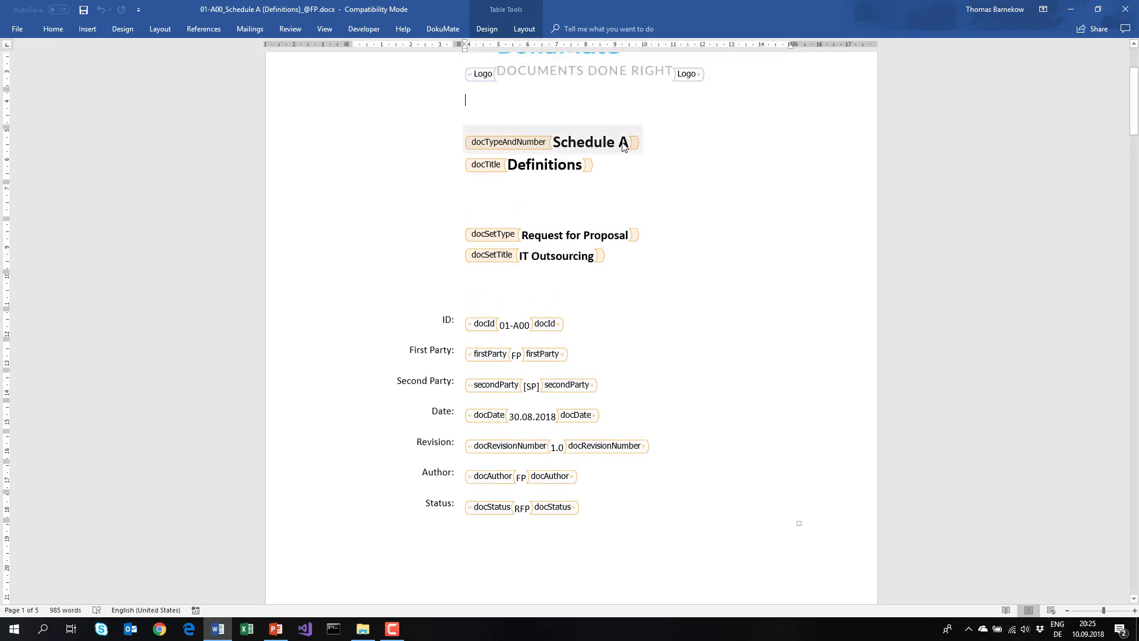
Step: Change the schedule letter in the title page's docTypeAndNumber control to B
left_click(622, 144)
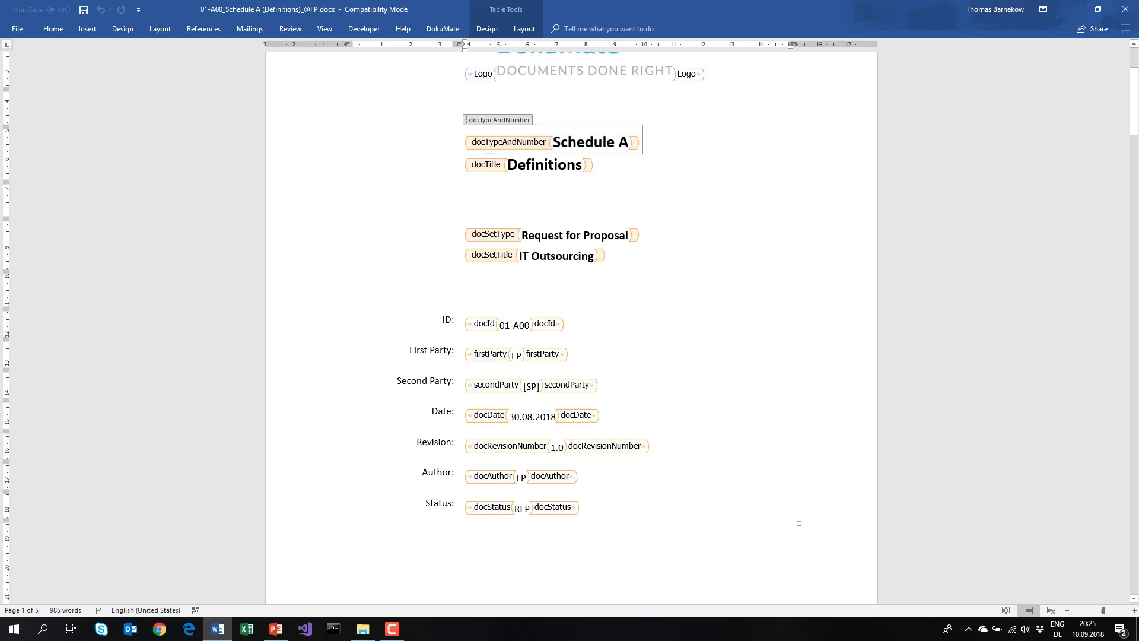
double_click(622, 144)
type("B")
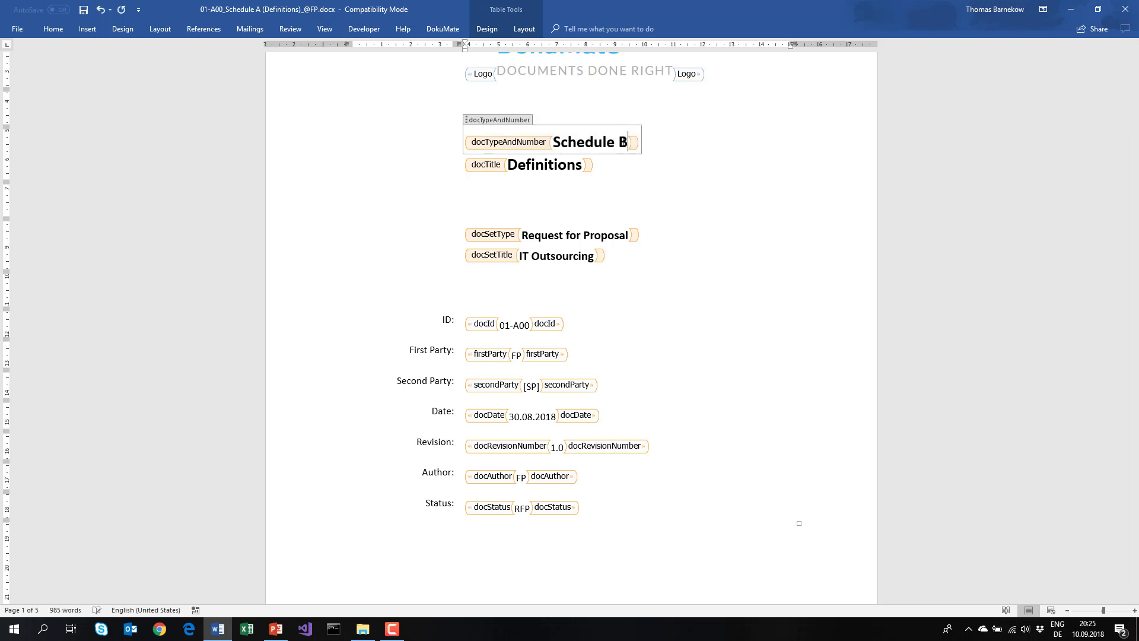
scroll(701, 287, "down", 5)
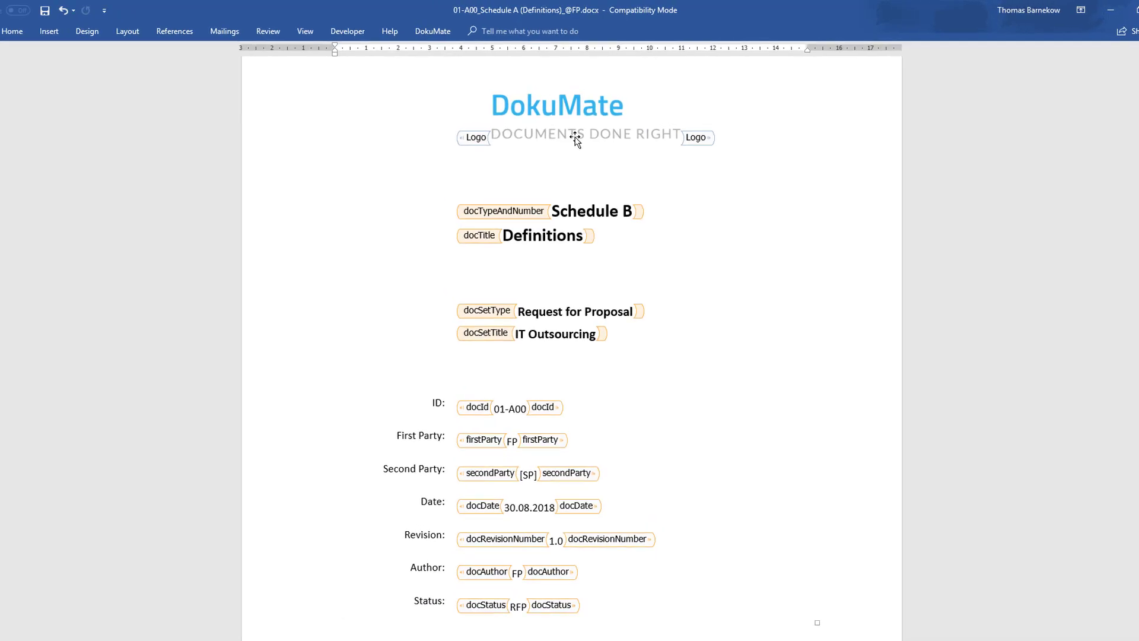
Step: Examine the picture source options of the Logo control, plus the docTypeAndNumber and docTitle controls, without replacing the logo
left_click(577, 191)
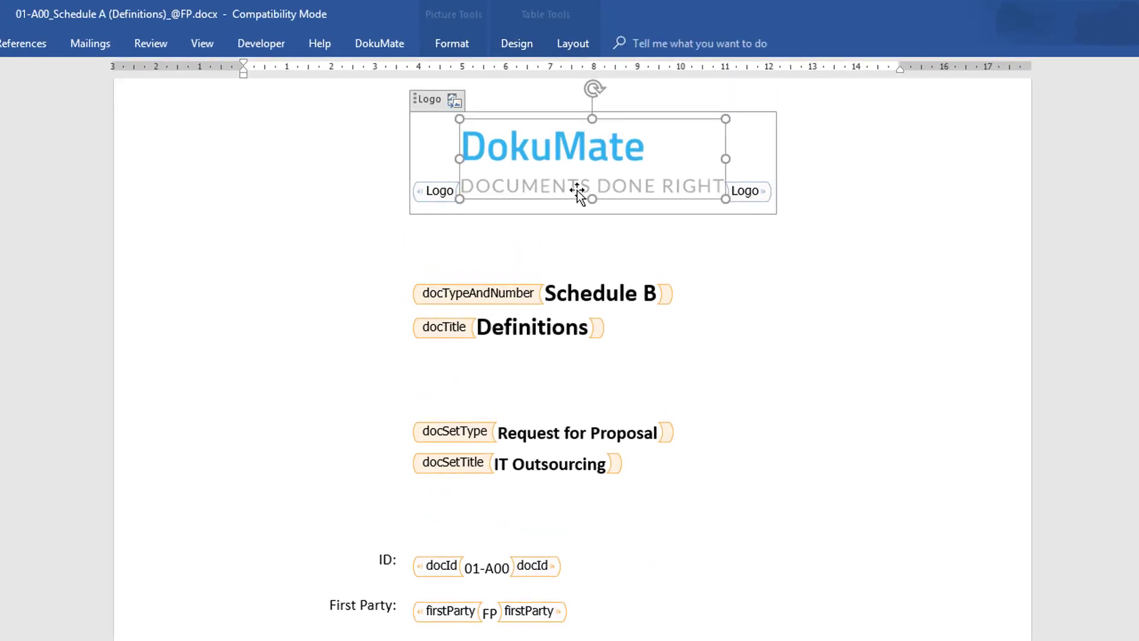
left_click(450, 110)
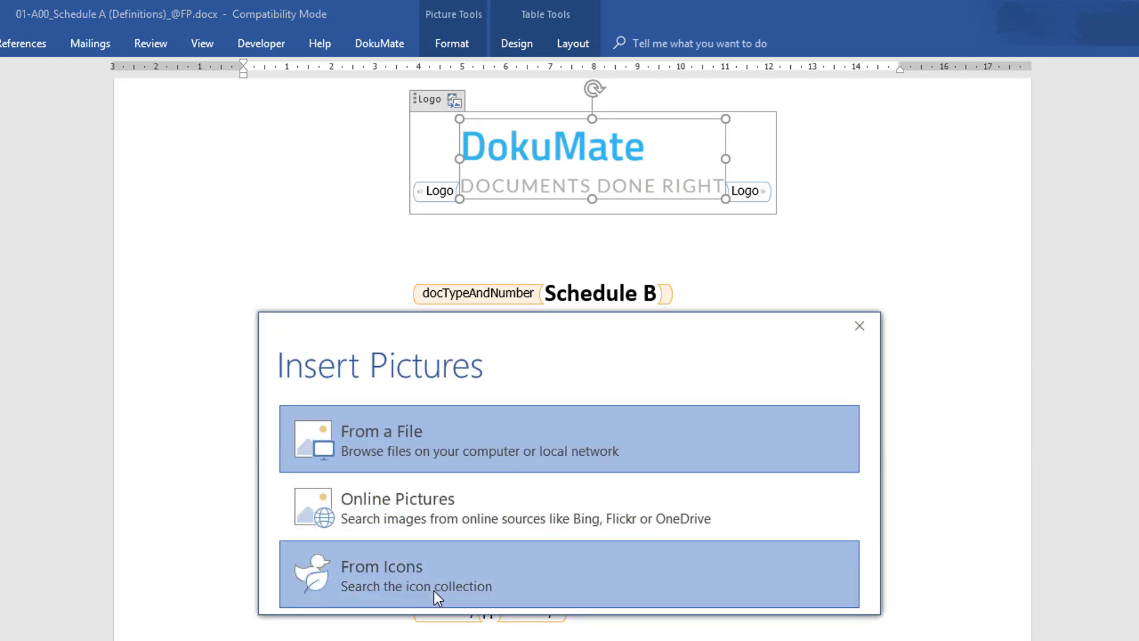
left_click(859, 326)
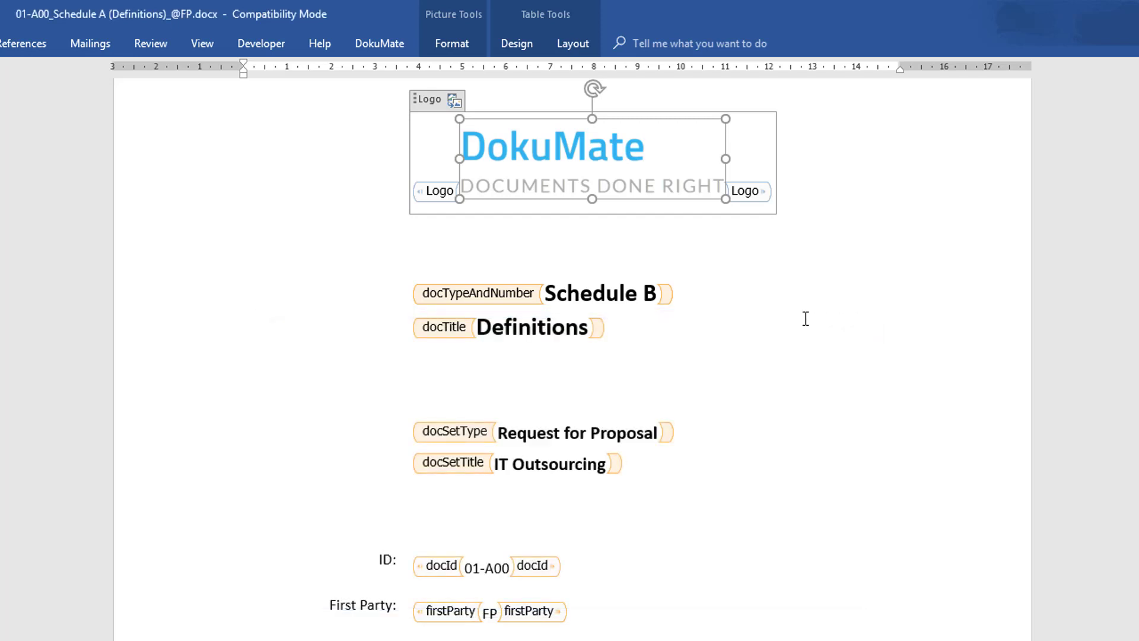
left_click(606, 291)
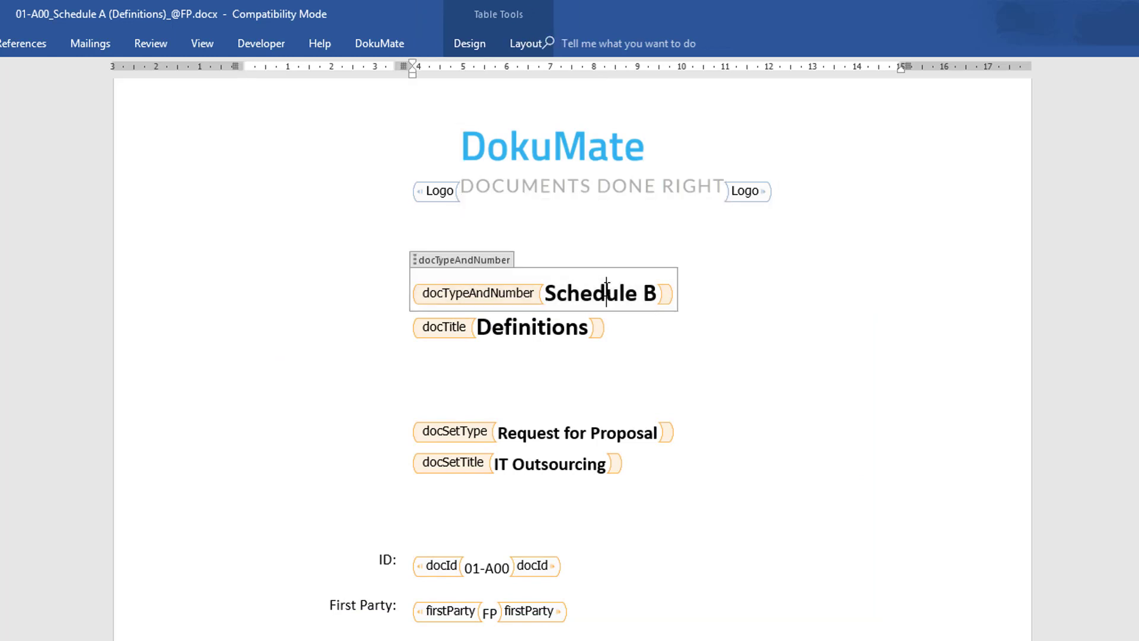
left_click(535, 333)
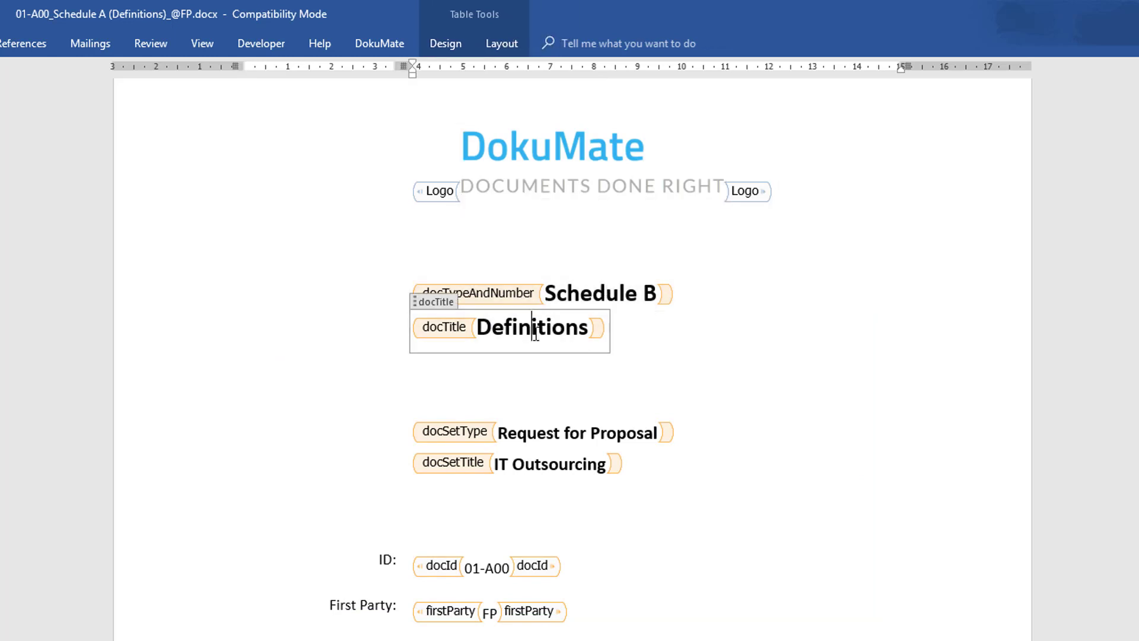
Step: Set the schedule letter in the docTypeAndNumber control back to A
left_click(582, 297)
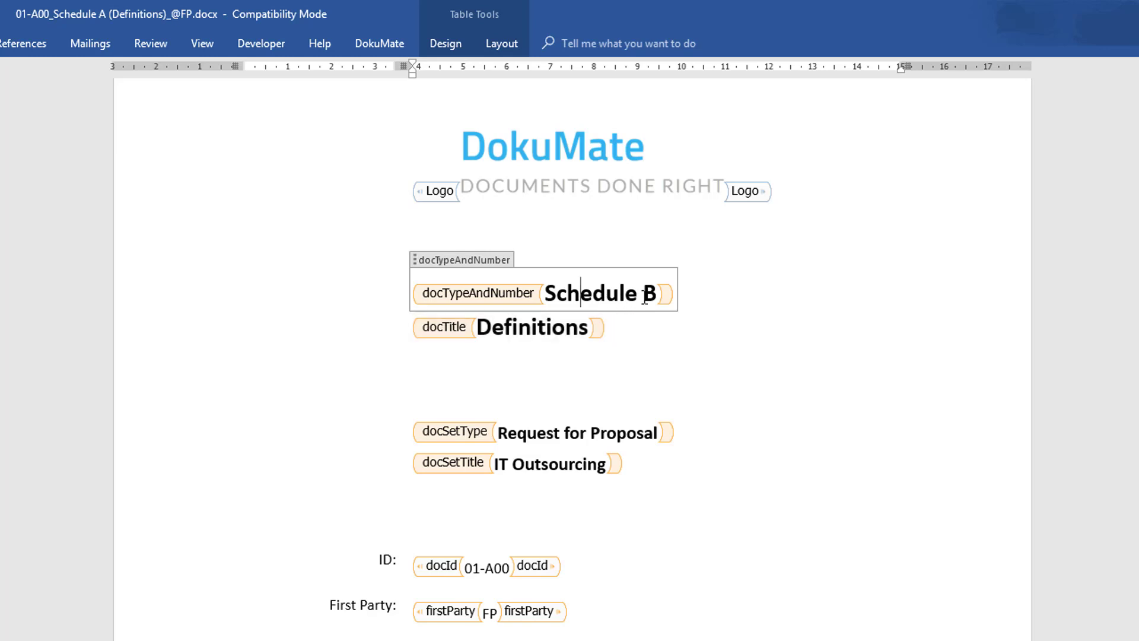
left_click_drag(645, 300, 662, 294)
type("A")
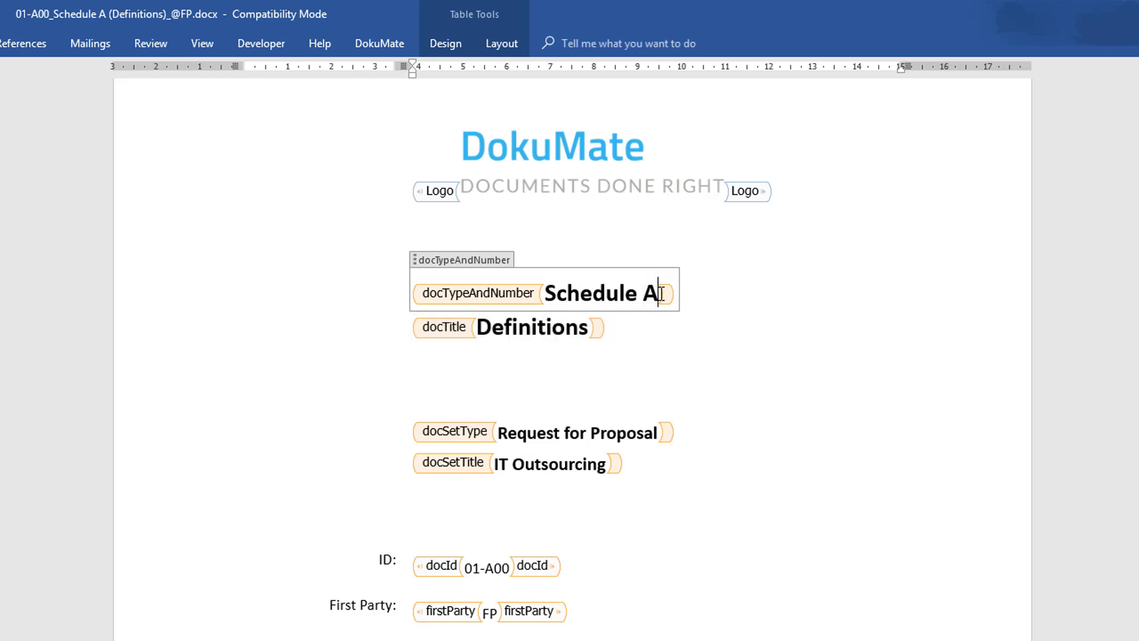
Step: Examine the docTitle, docSetType and docSetTitle content controls on the title page
left_click(563, 326)
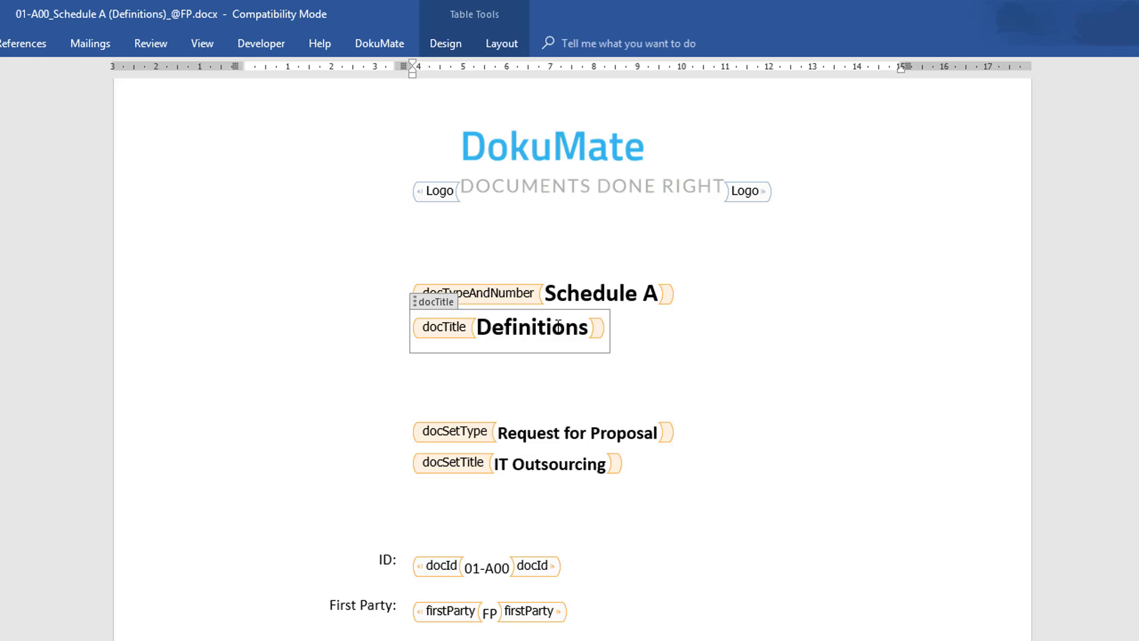
left_click(561, 433)
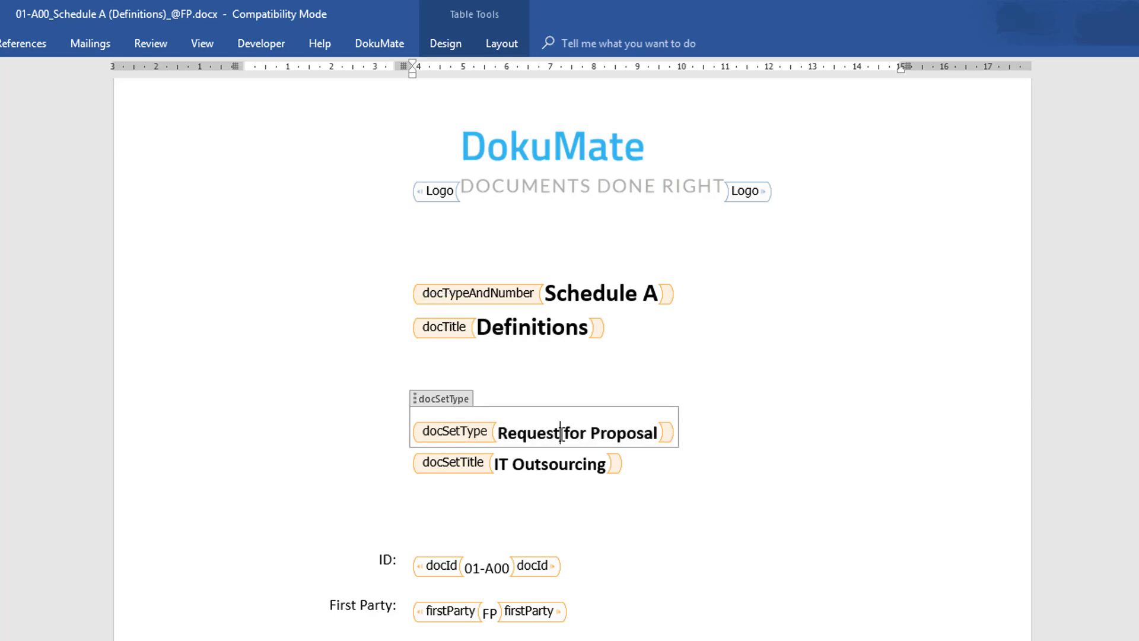
left_click(561, 466)
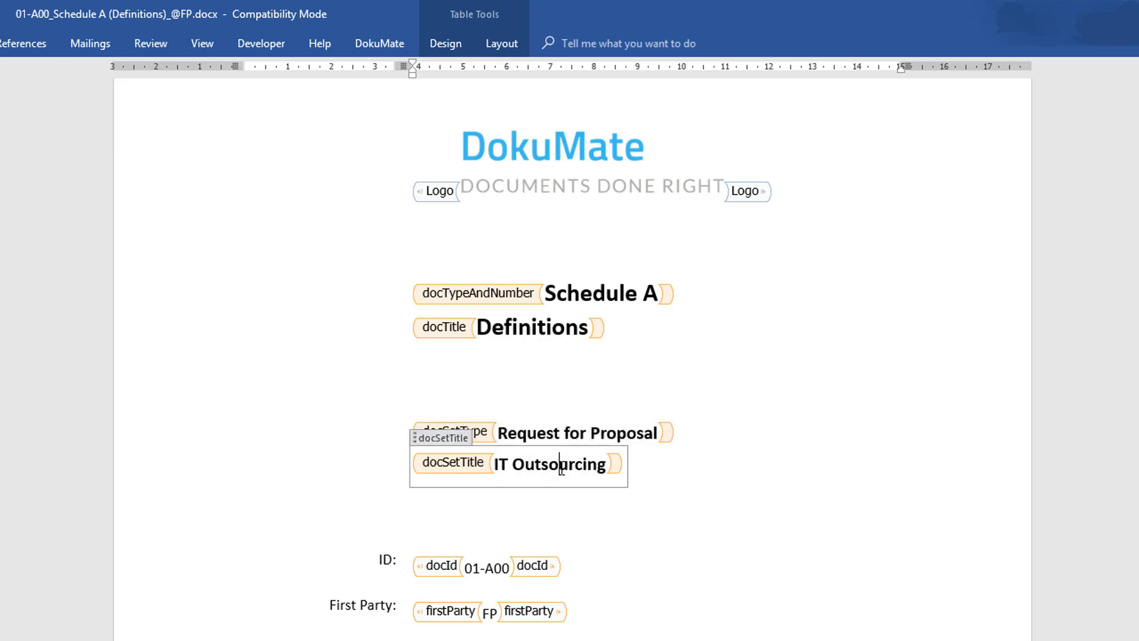
left_click(568, 437)
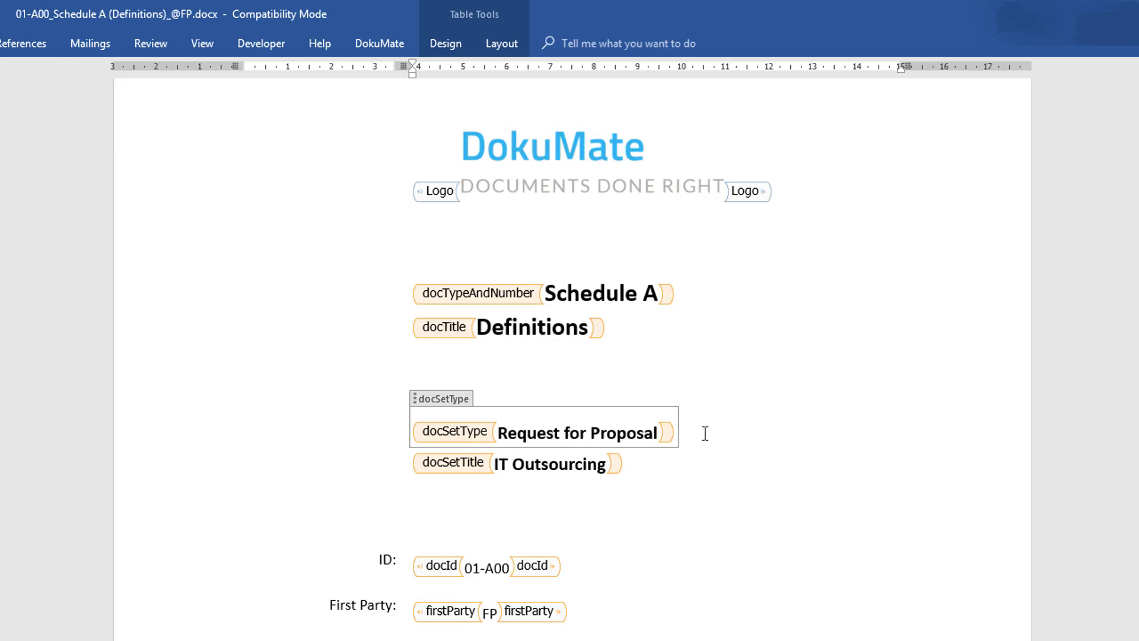
left_click(584, 463)
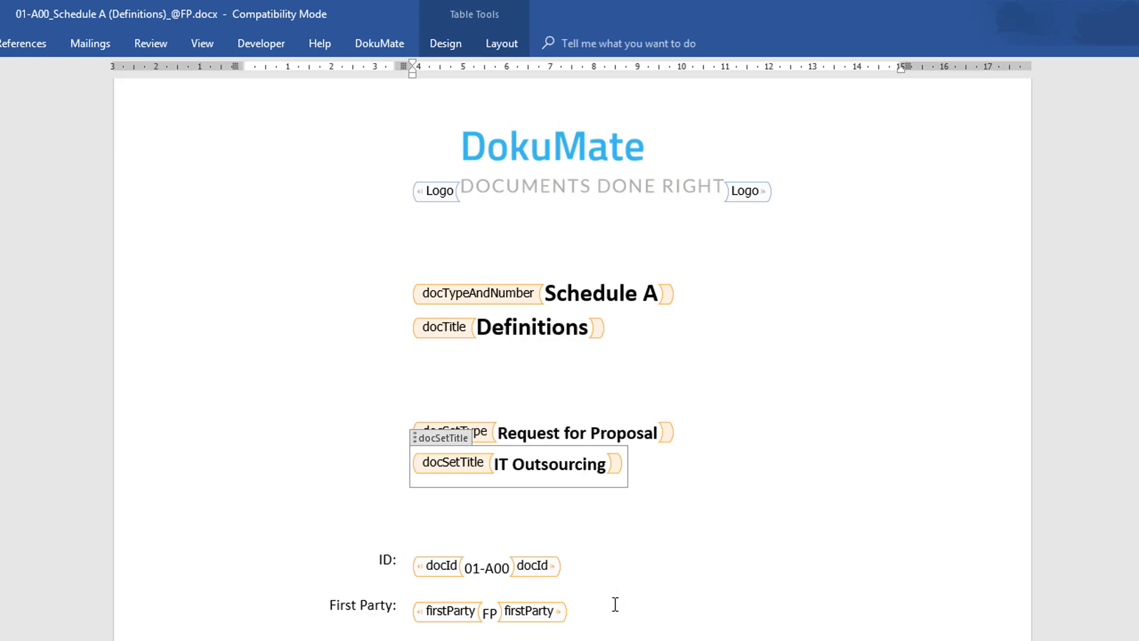
Step: Examine the docId, firstParty and secondParty content controls in the title page's details table
scroll(613, 604, "down", 3)
scroll(614, 604, "down", 3)
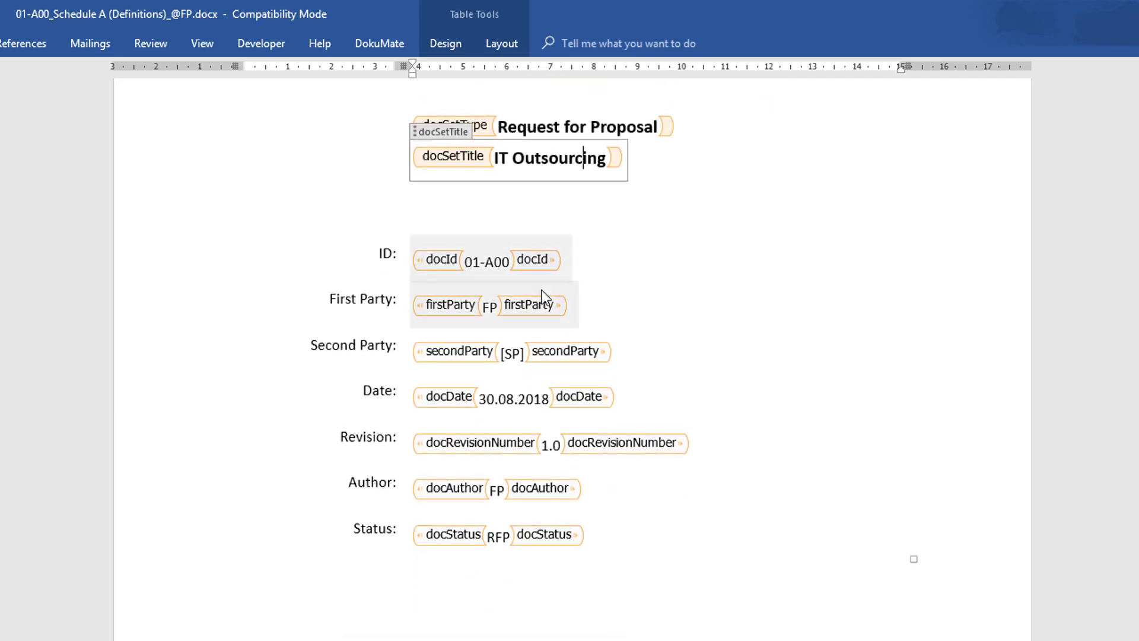
left_click(483, 263)
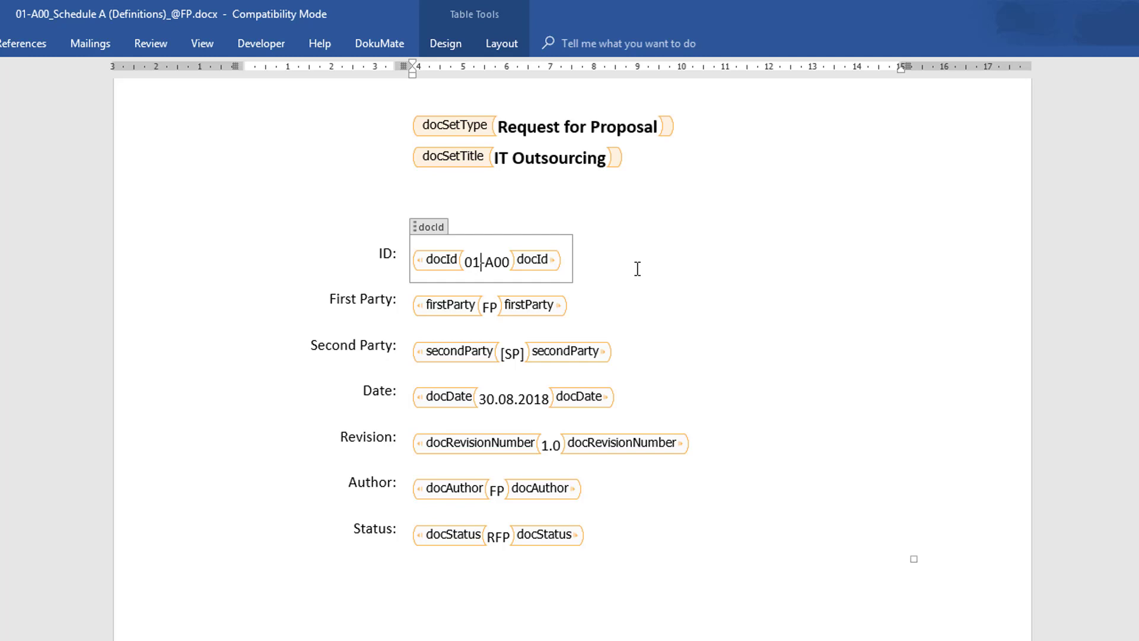
left_click(489, 309)
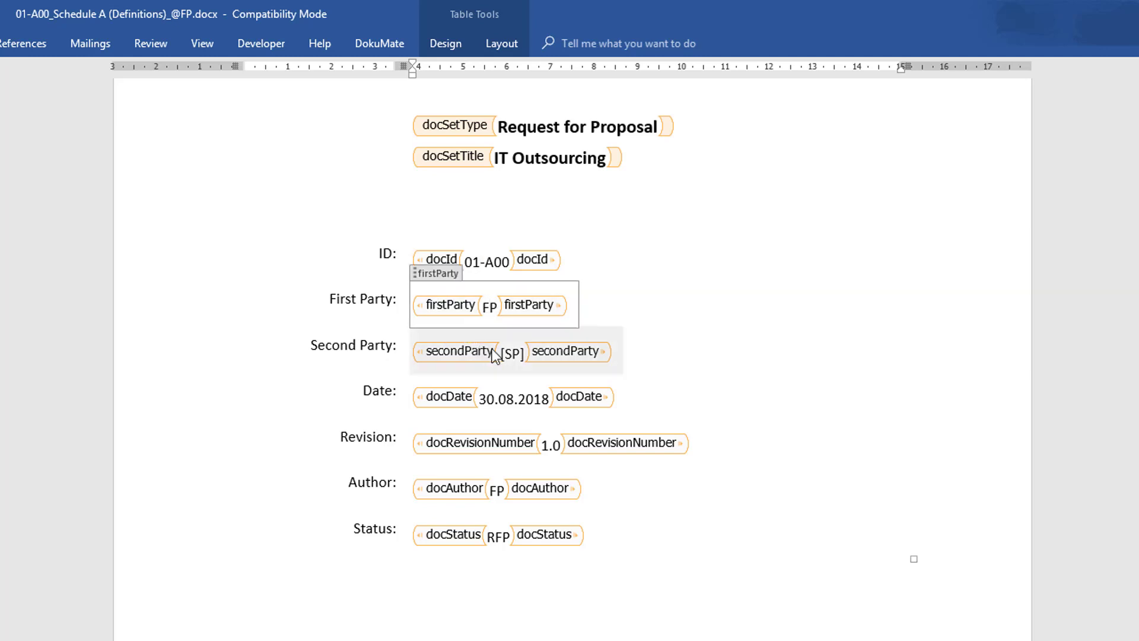
left_click(514, 352)
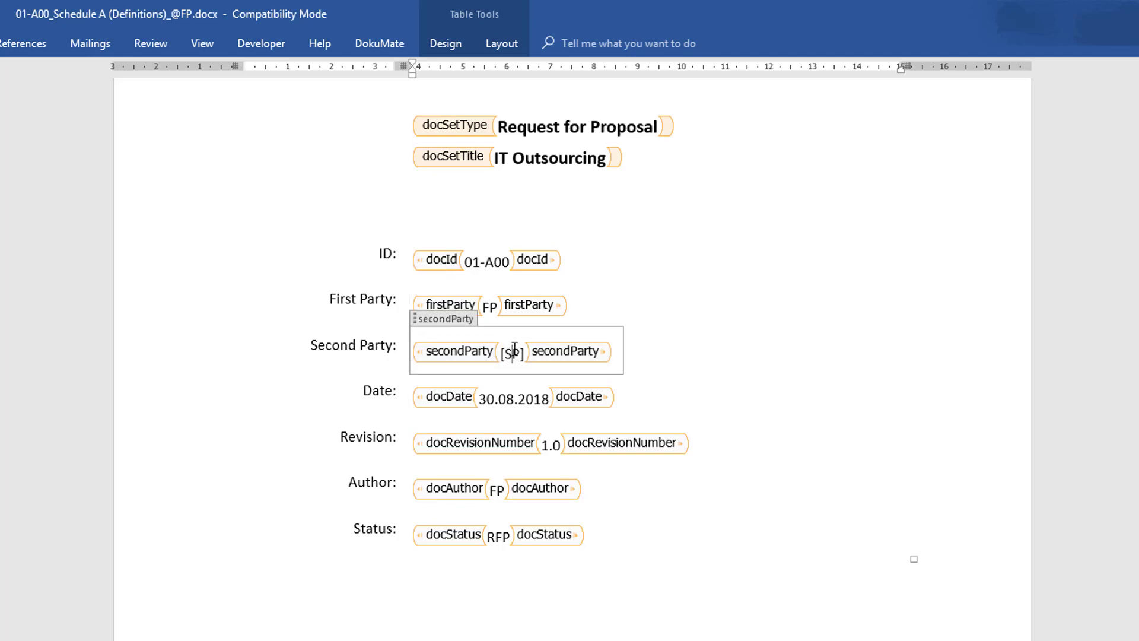
left_click(611, 297)
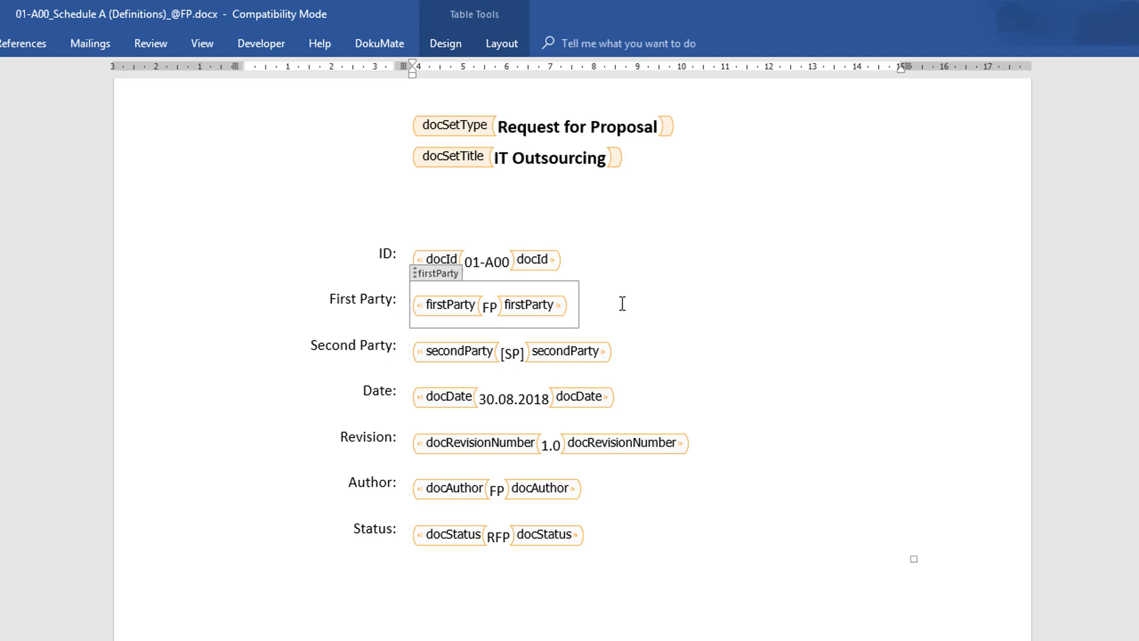
left_click(513, 353)
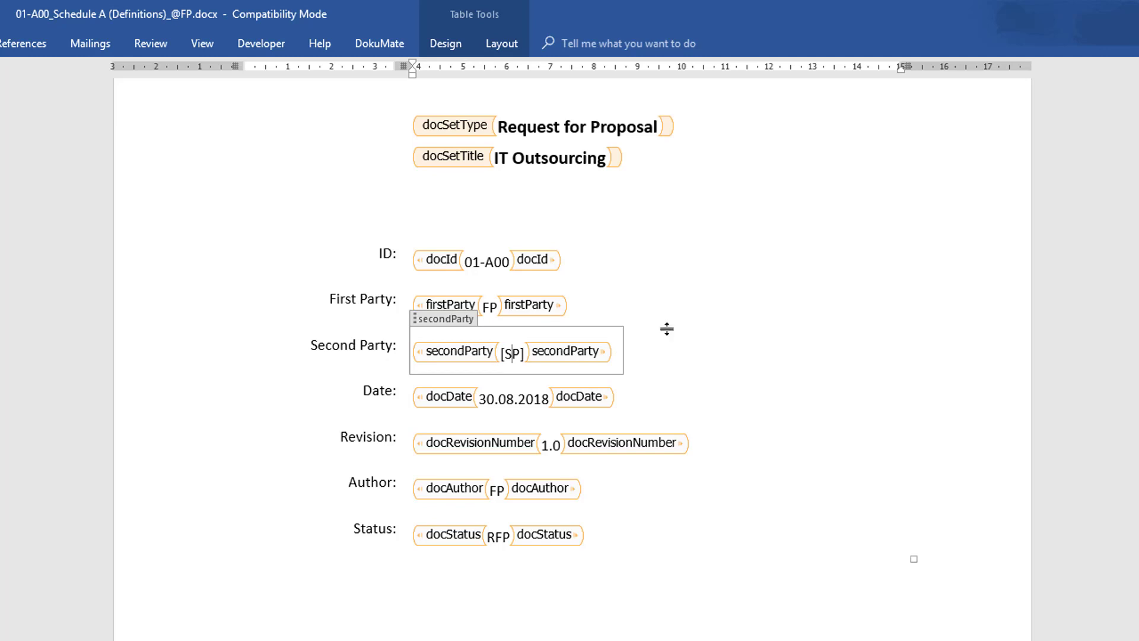
left_click(492, 307)
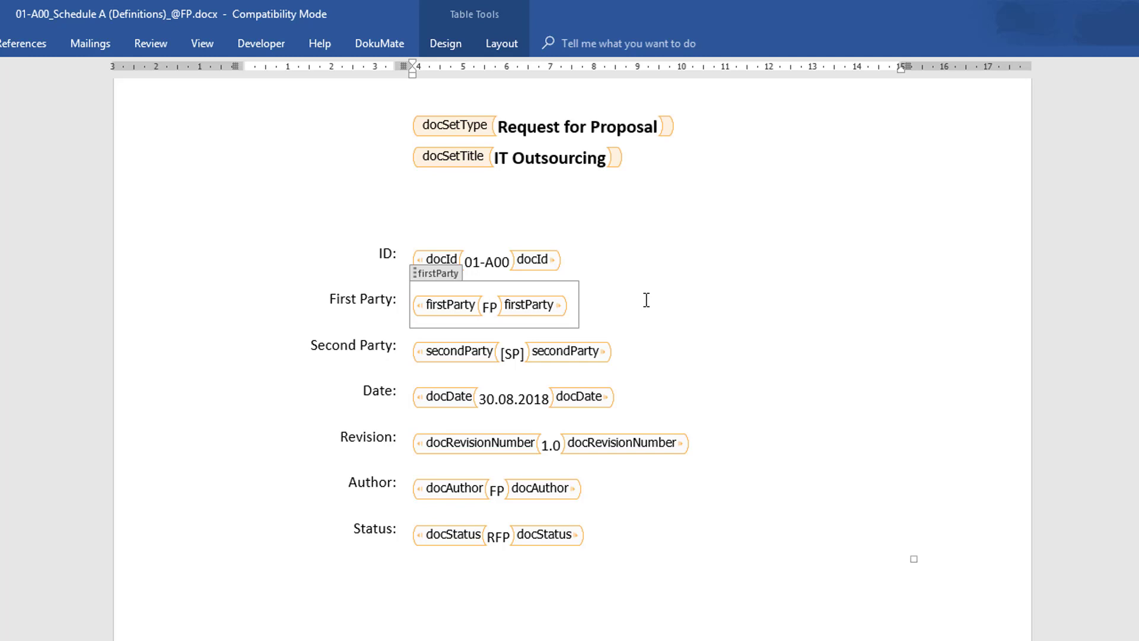
left_click(575, 353)
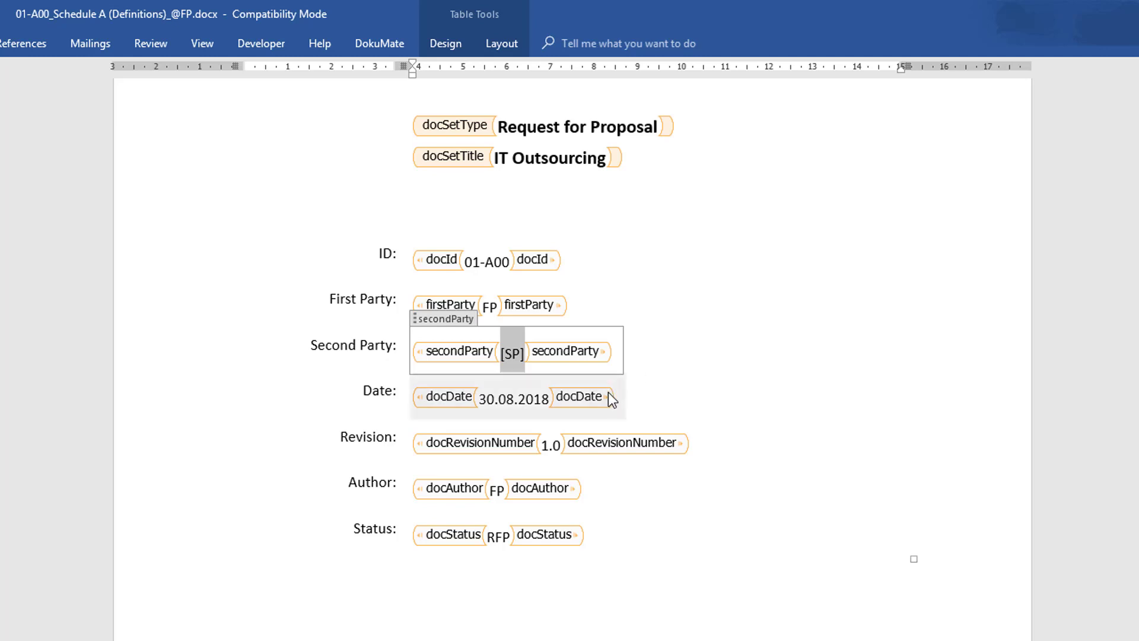
Step: Examine the docDate, docRevisionNumber, docAuthor and docStatus content controls in the title page's details table
left_click(592, 397)
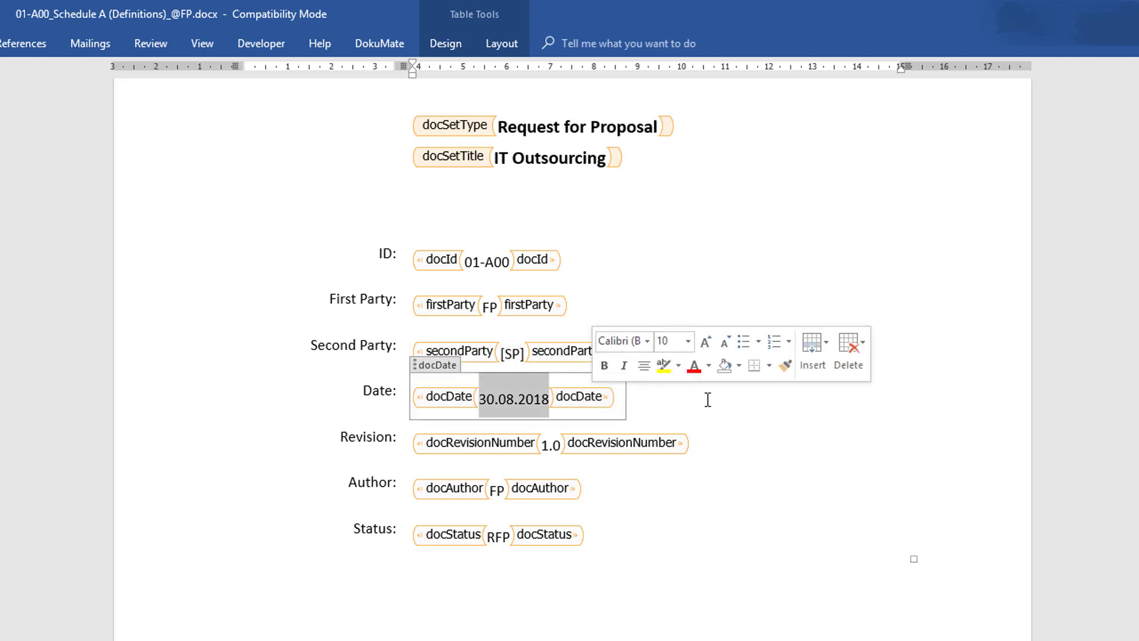
key("Right")
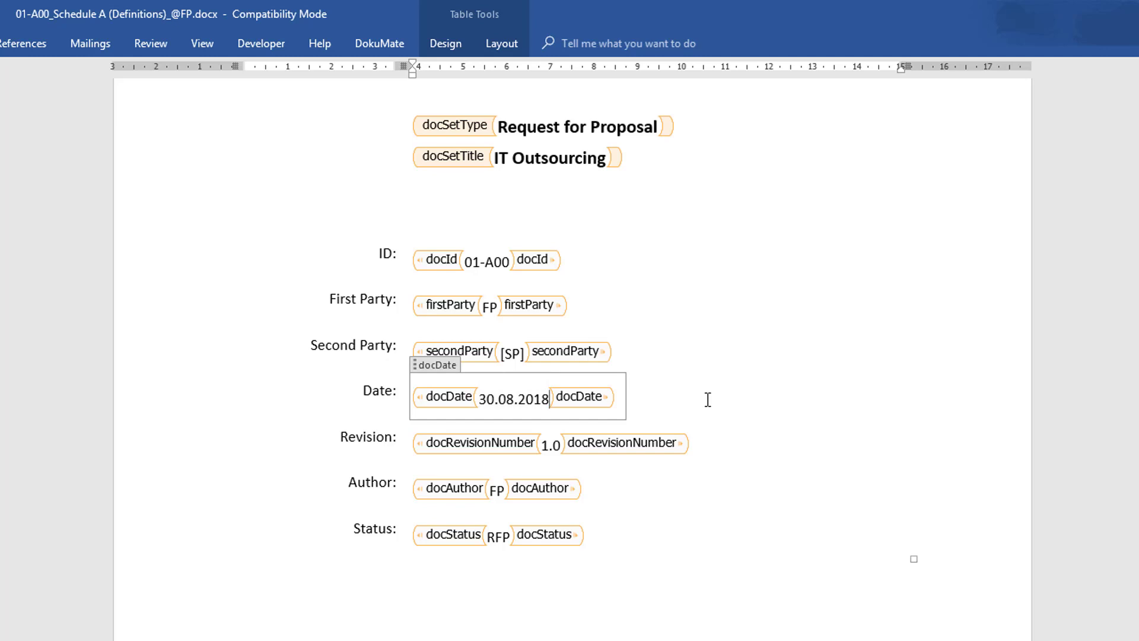
left_click(644, 442)
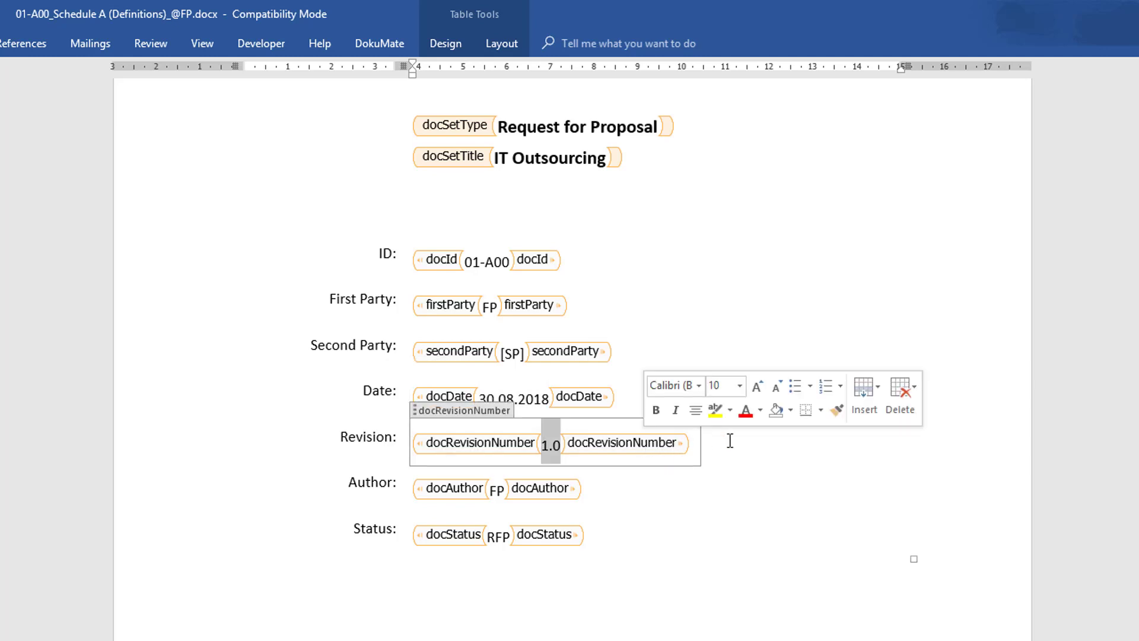
key("Right")
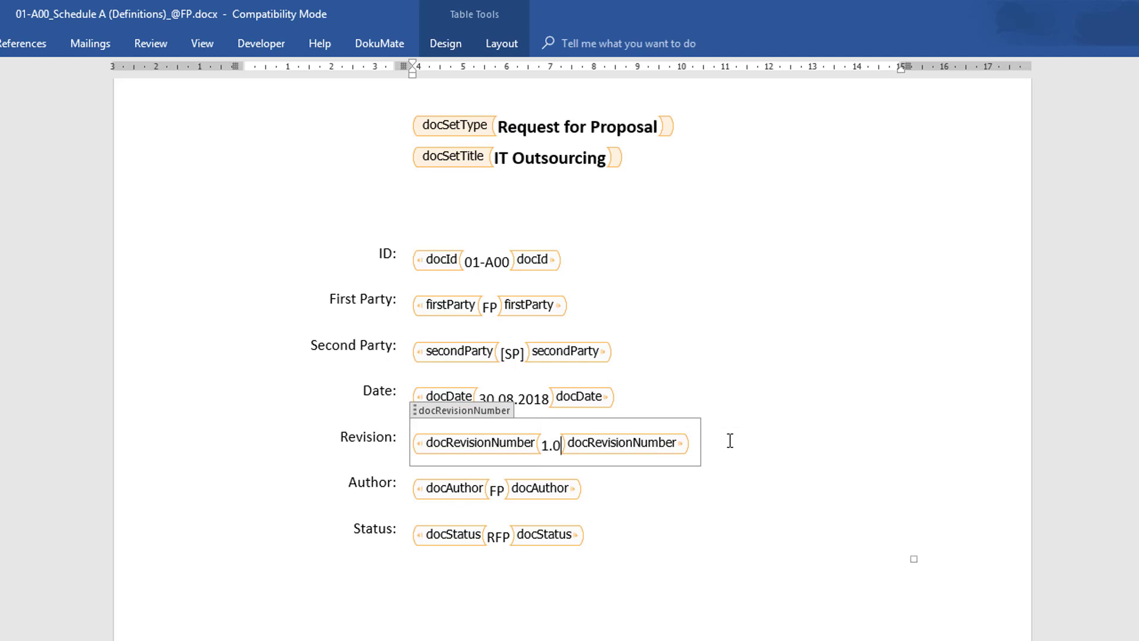
left_click(570, 496)
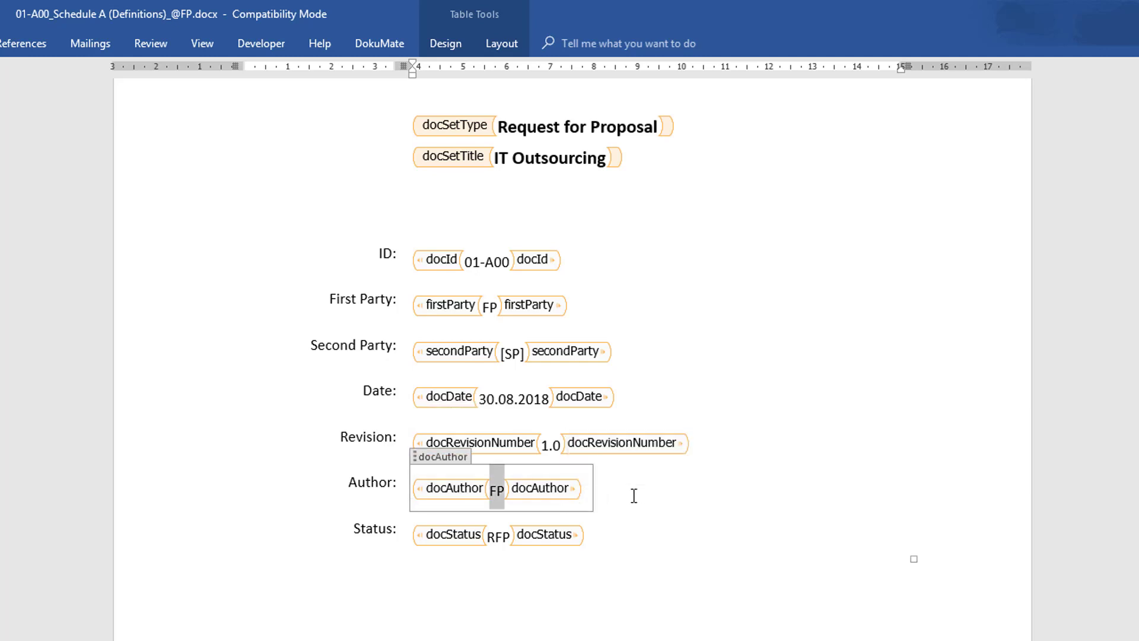
key("Right")
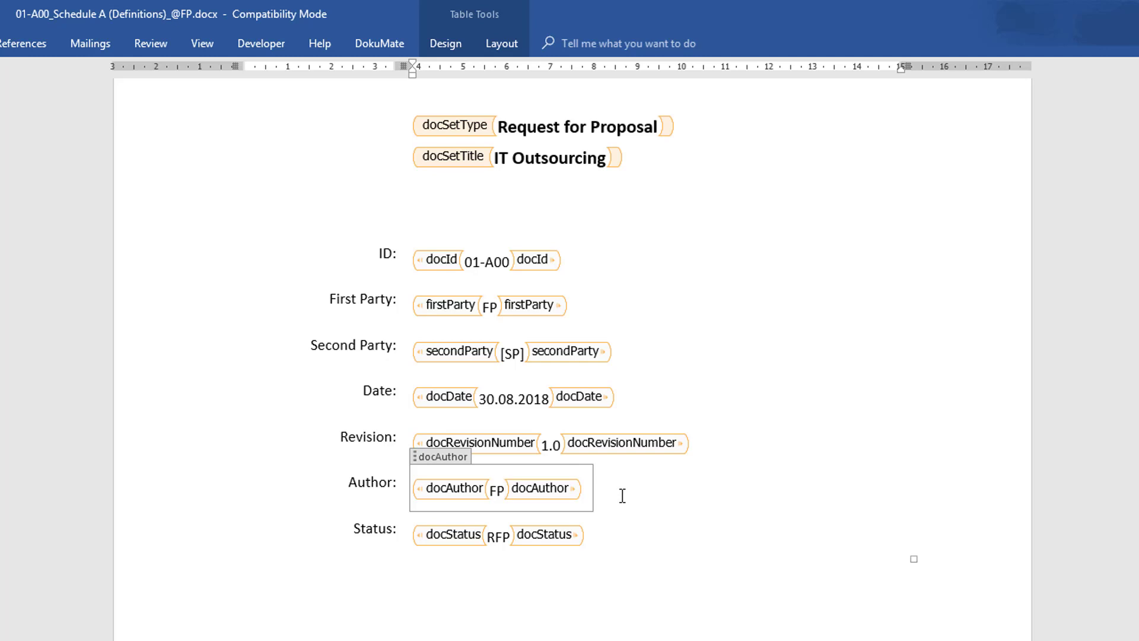
left_click(553, 535)
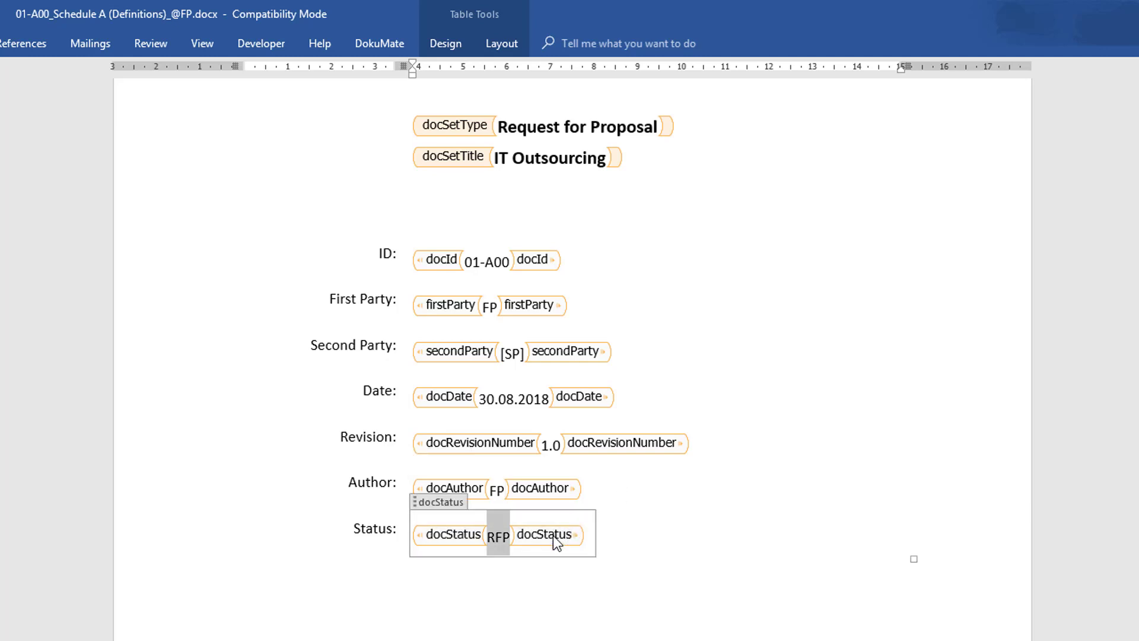
left_click(629, 535)
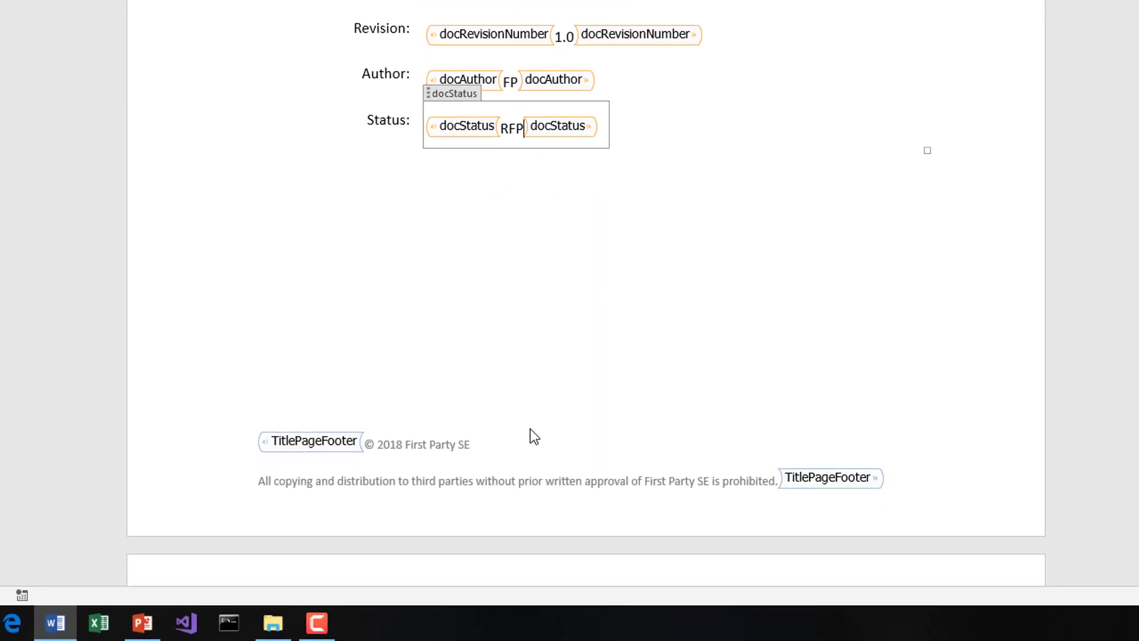
Step: Open the title page footer for editing at its TitlePageFooter content control
key("Down")
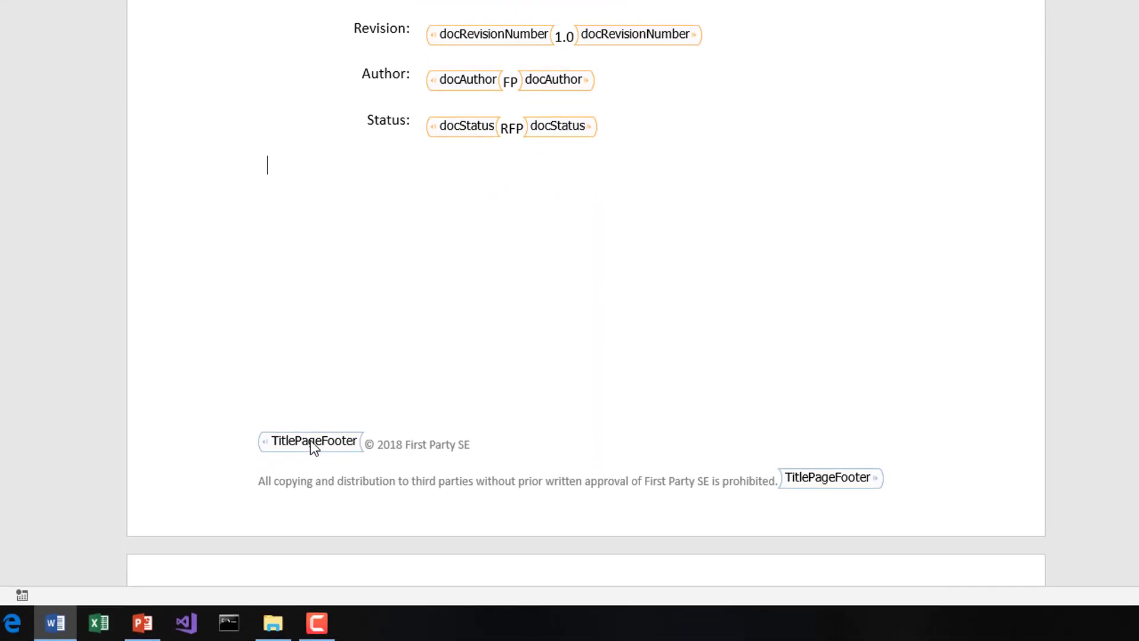
double_click(314, 447)
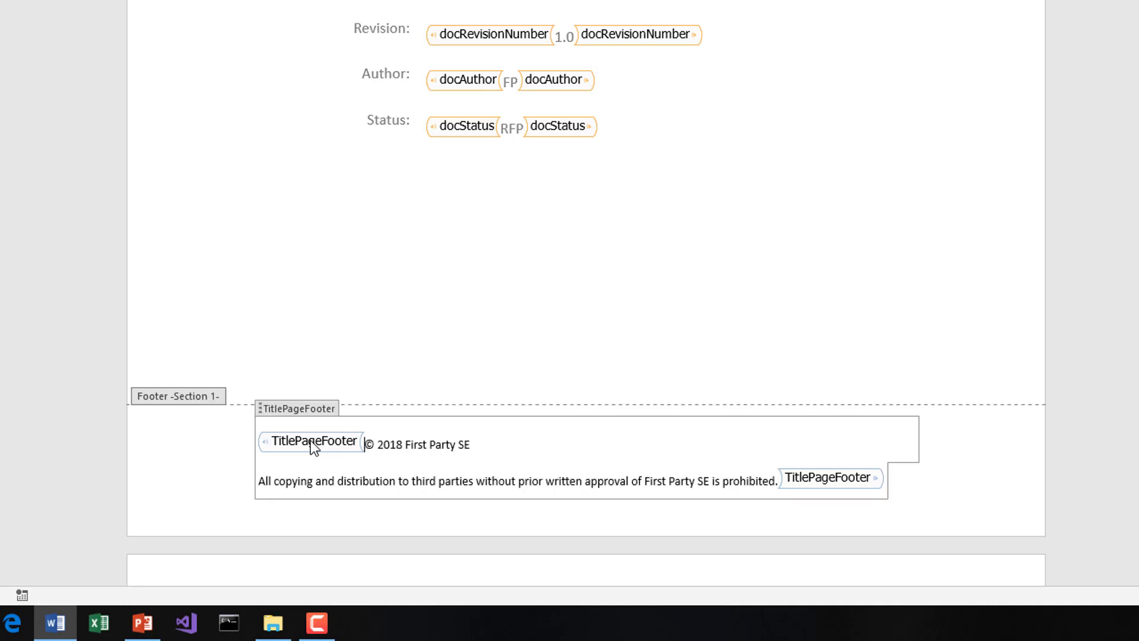